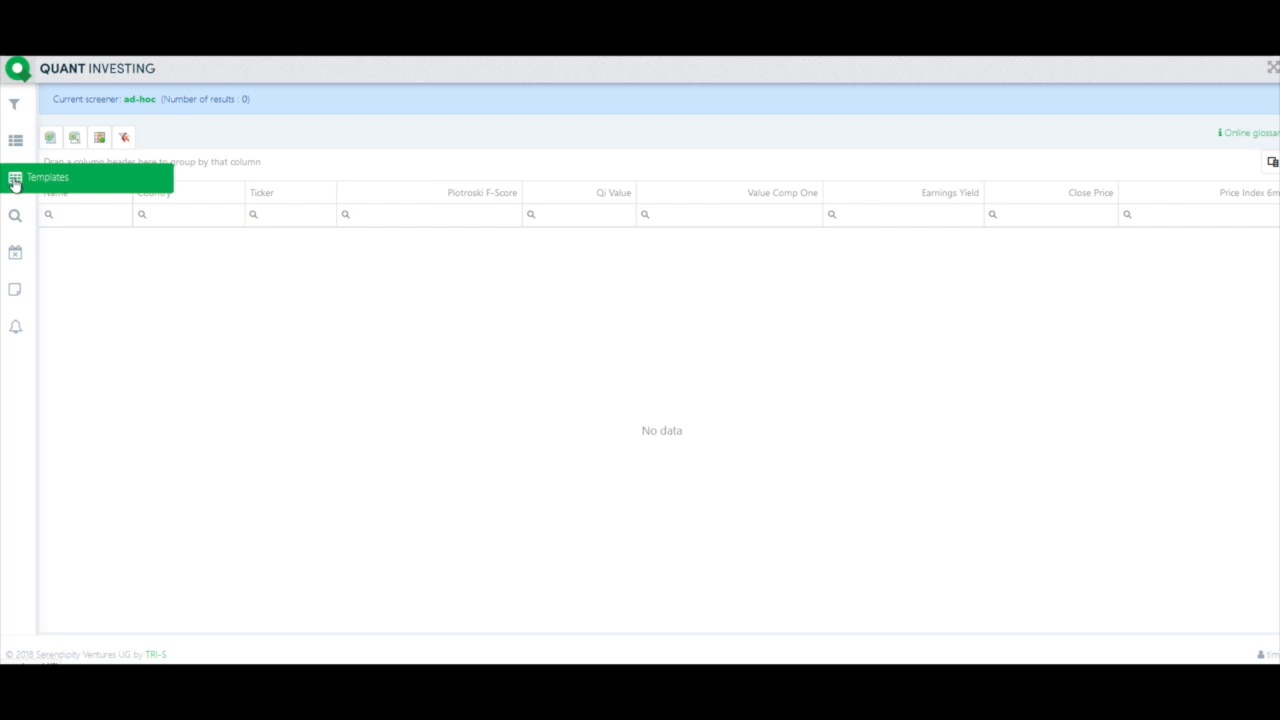
- Open the templates and examine the columns available for the results table in every category from General Info to Technical
click(15, 180)
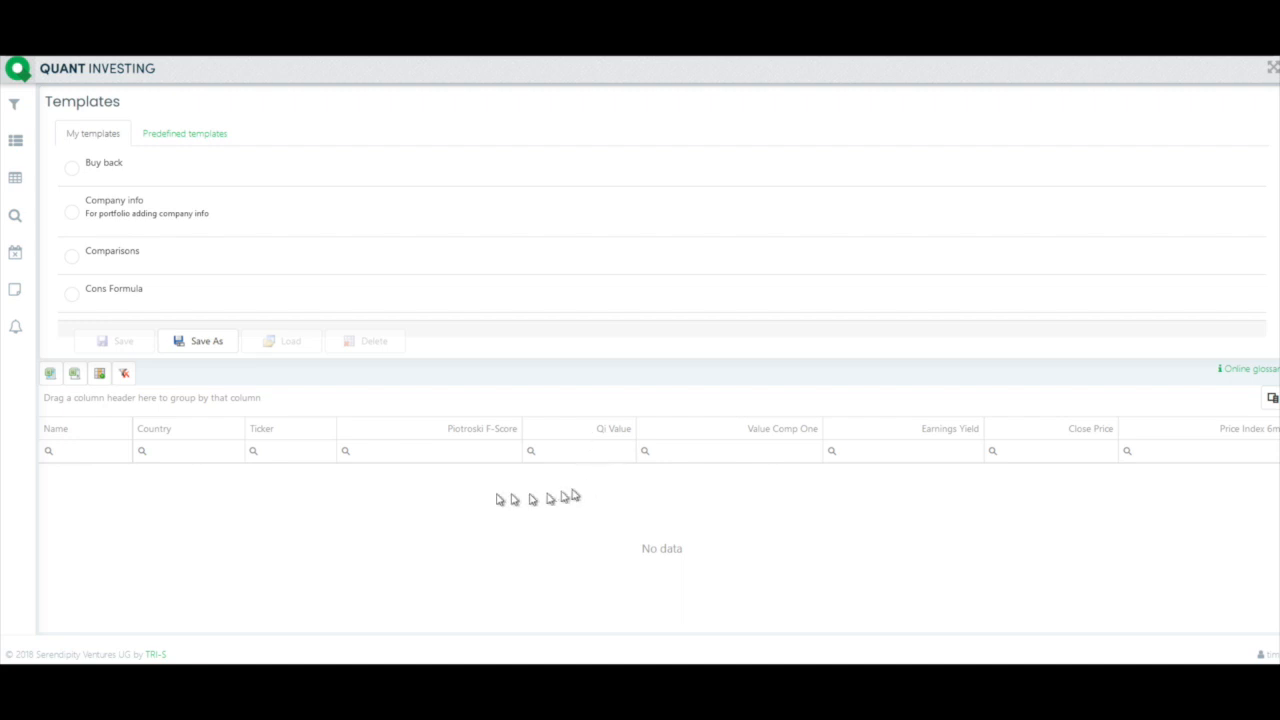
click(99, 375)
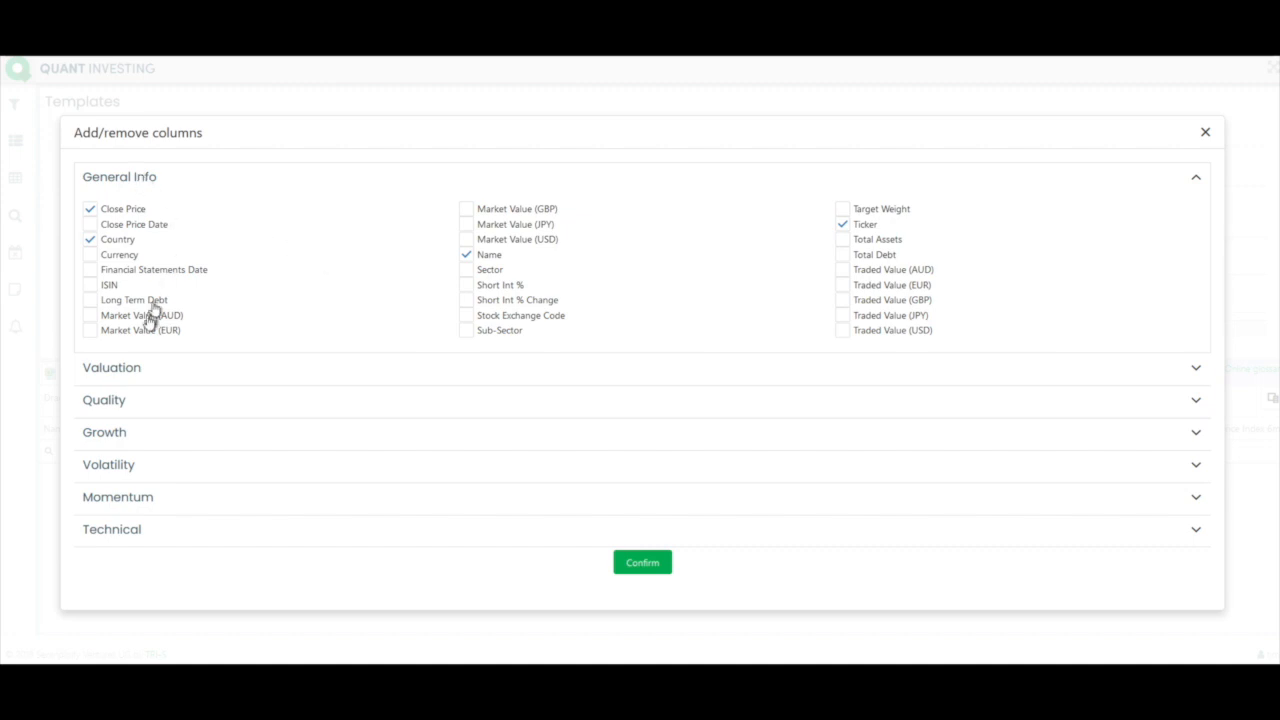
click(126, 371)
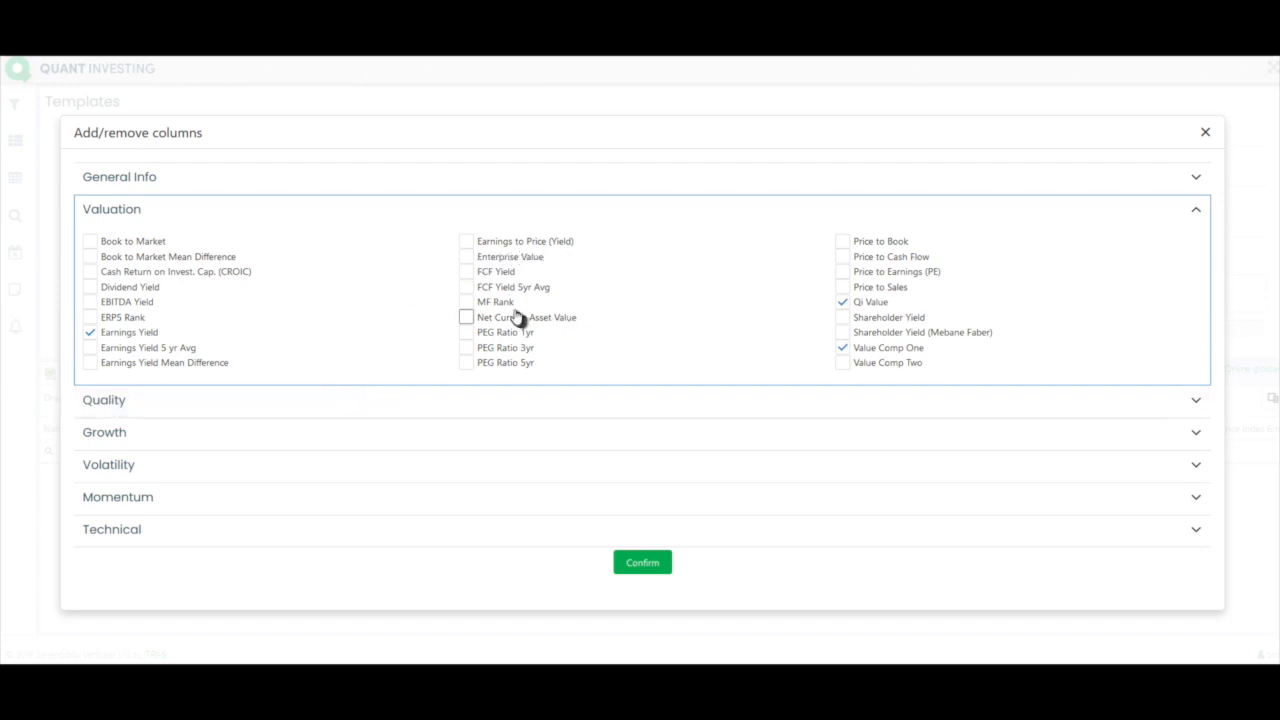
click(114, 404)
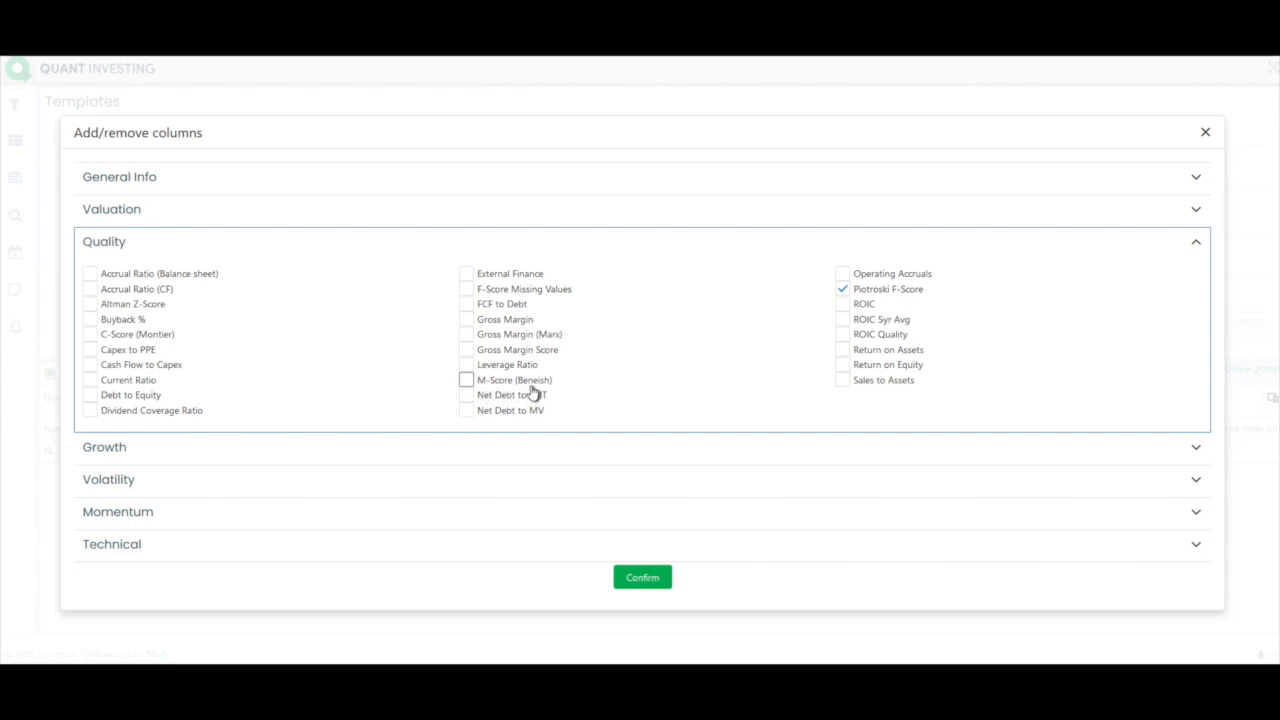
click(186, 457)
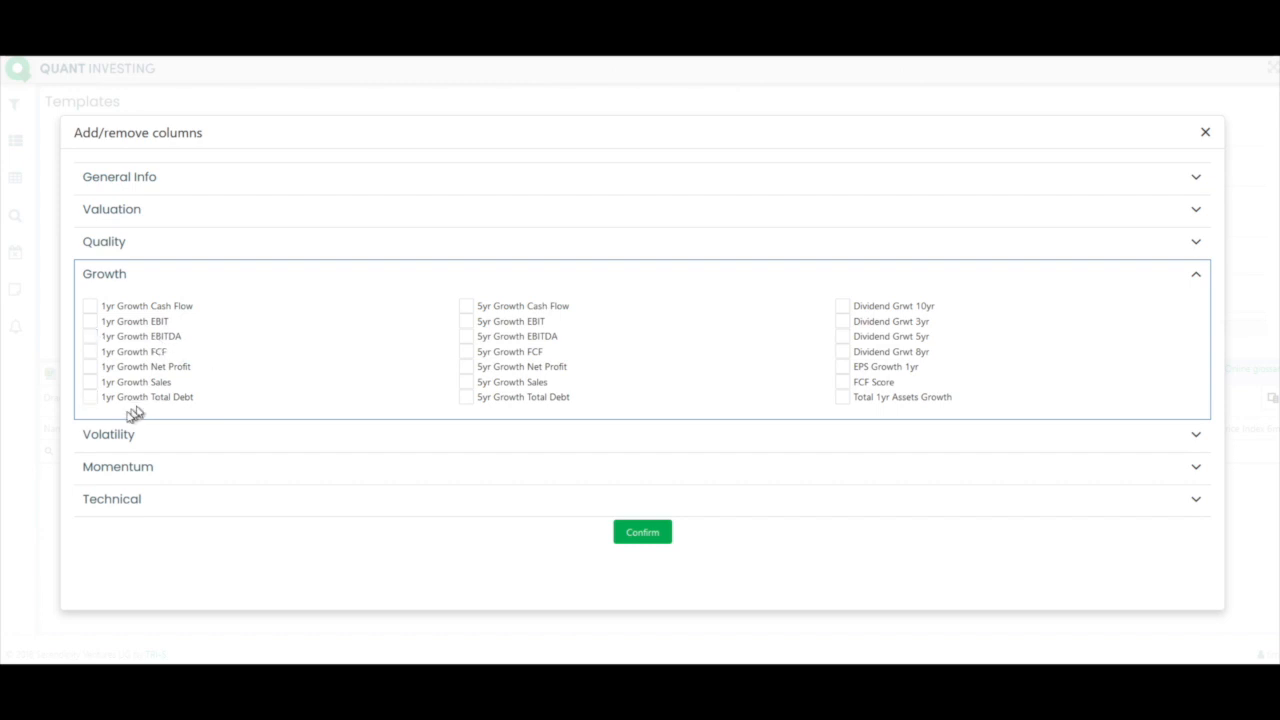
click(114, 436)
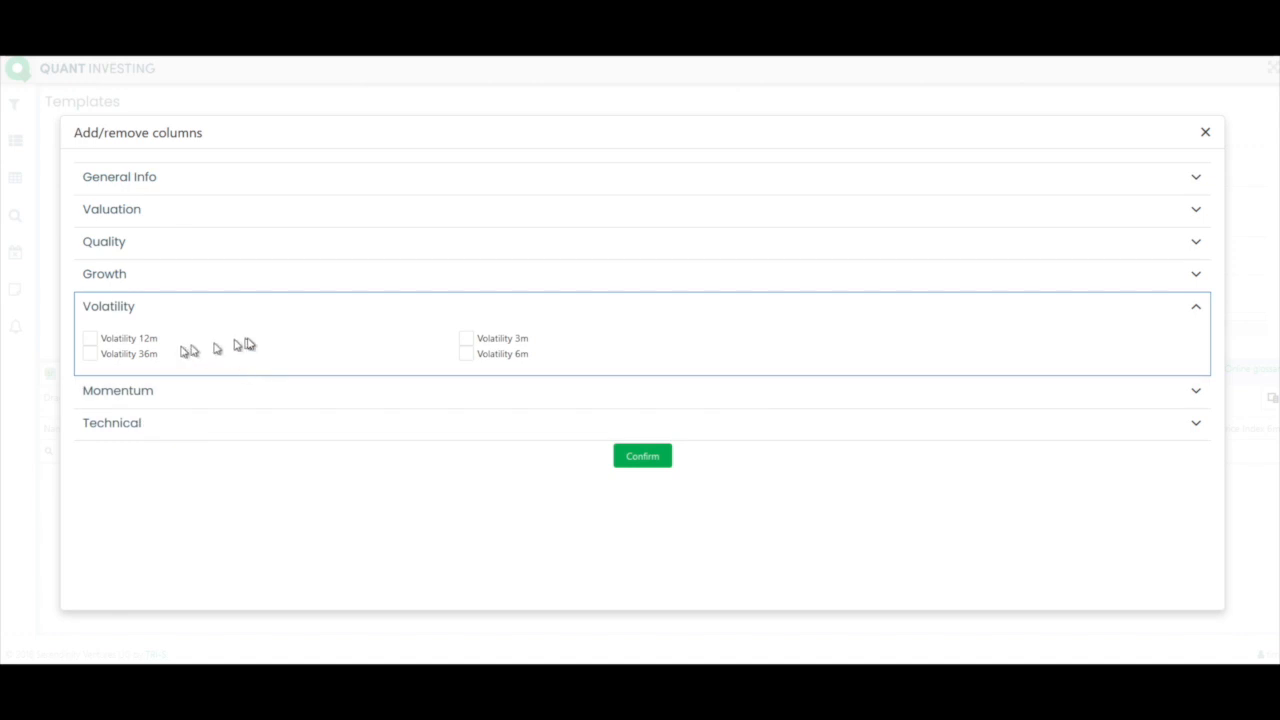
click(130, 394)
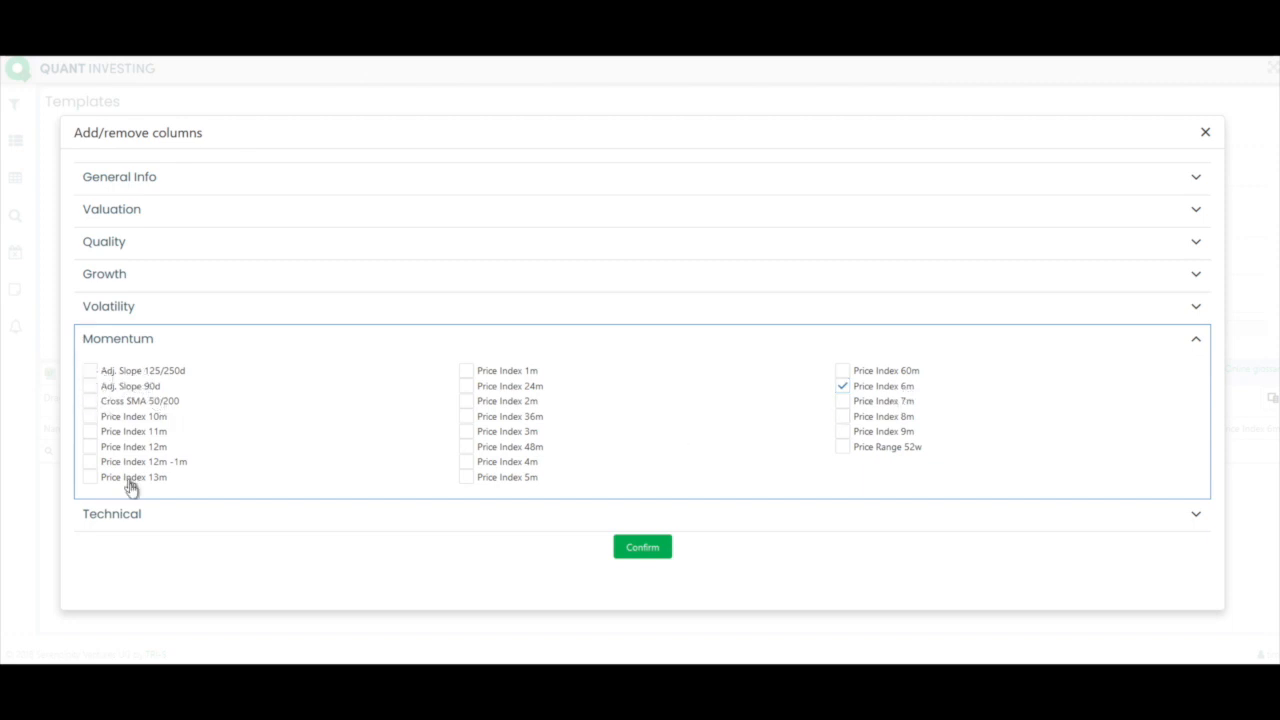
click(125, 518)
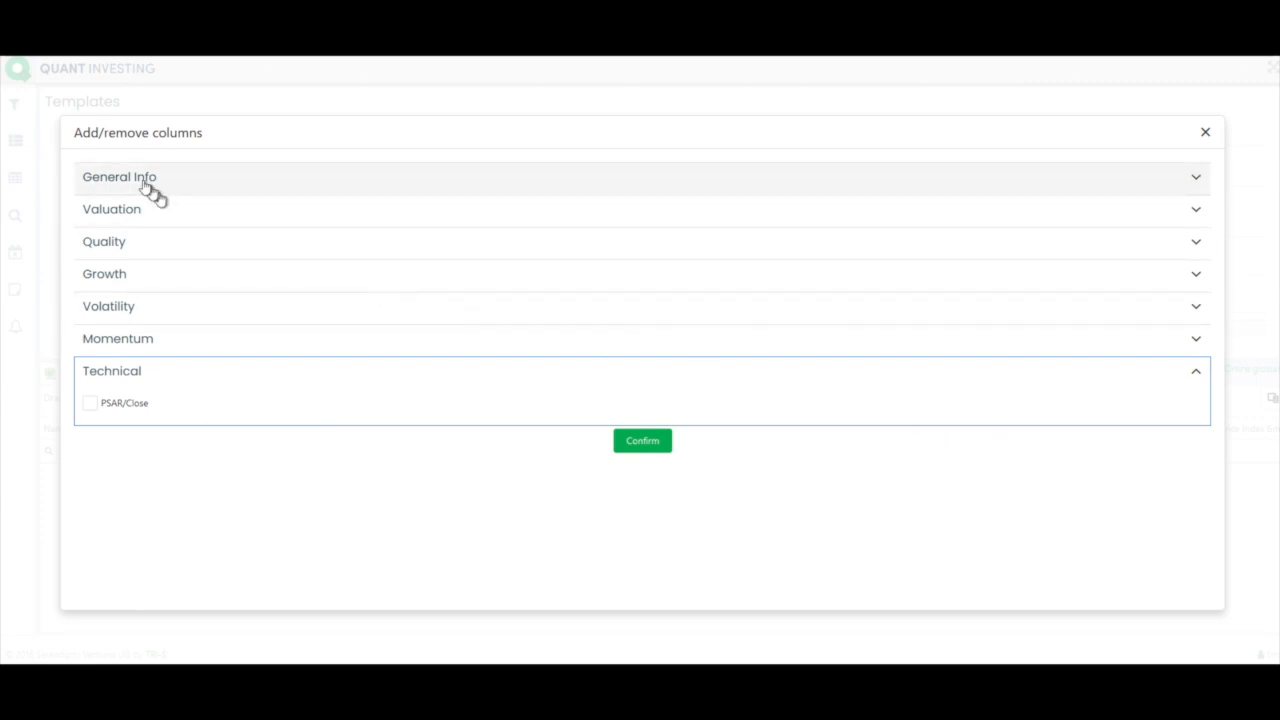
- Add the Price to Earnings (PE) valuation column to the results table and place it directly after the Ticker column
click(120, 210)
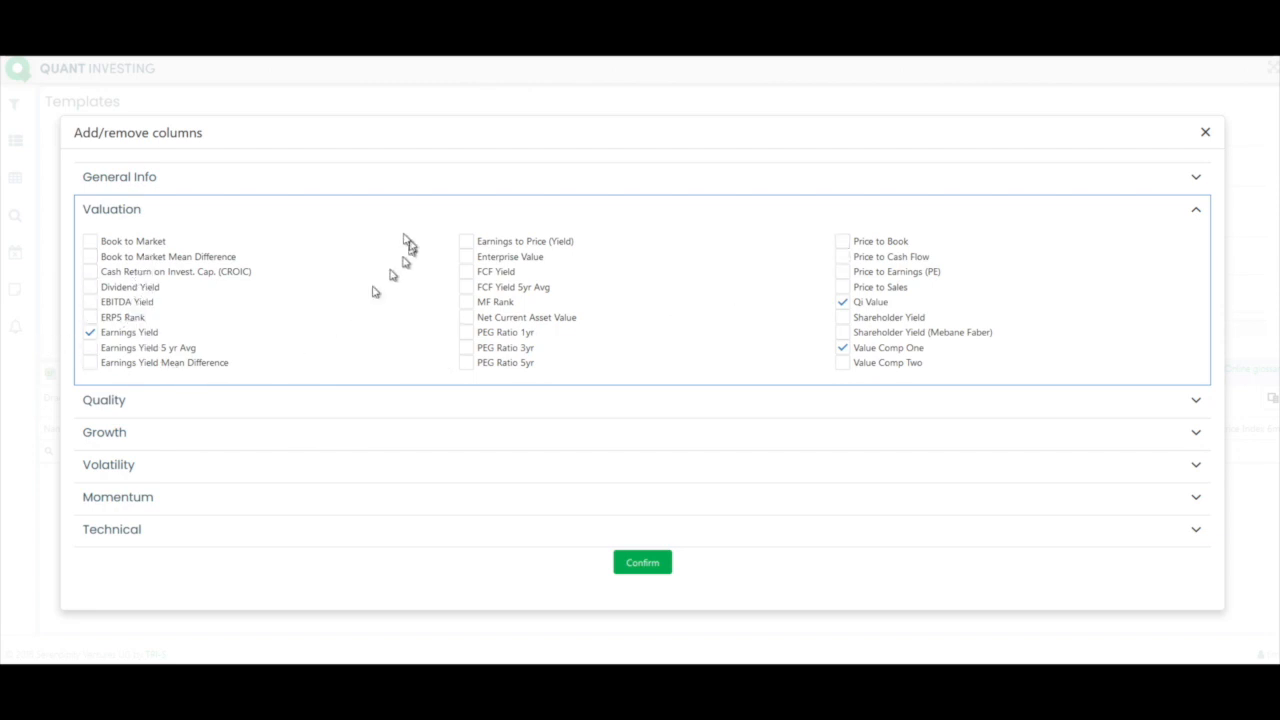
click(843, 272)
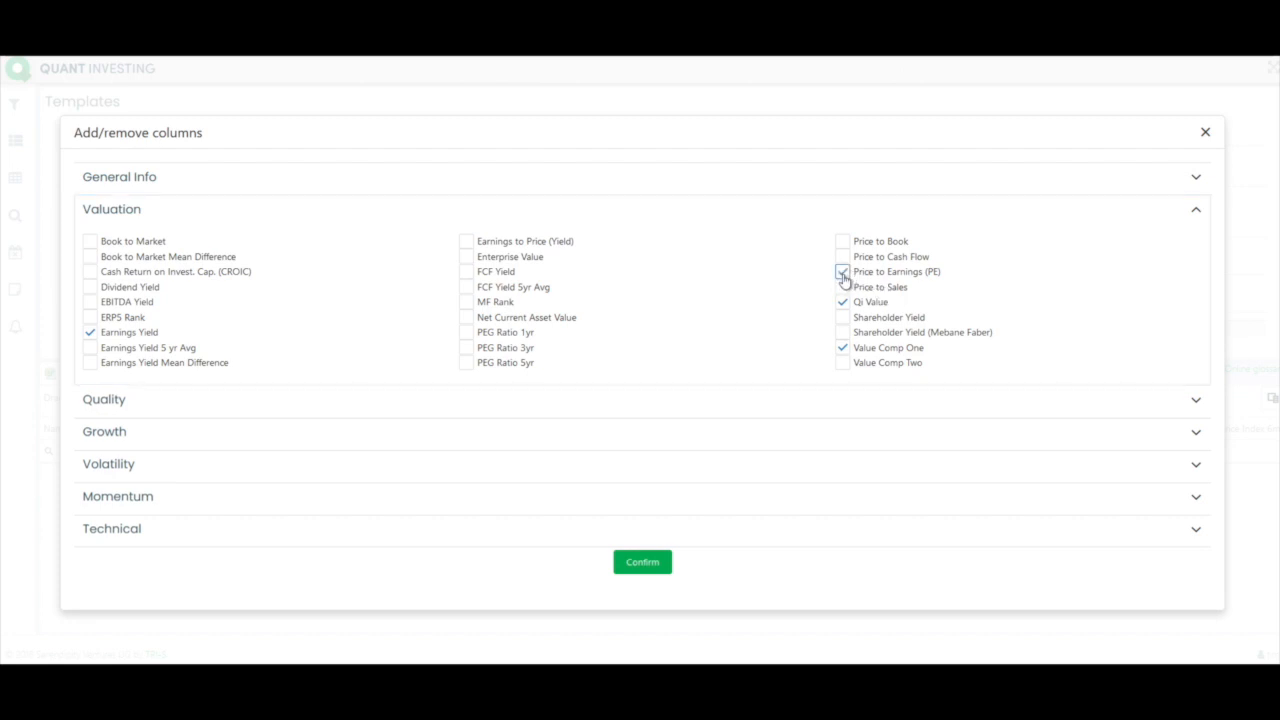
click(628, 568)
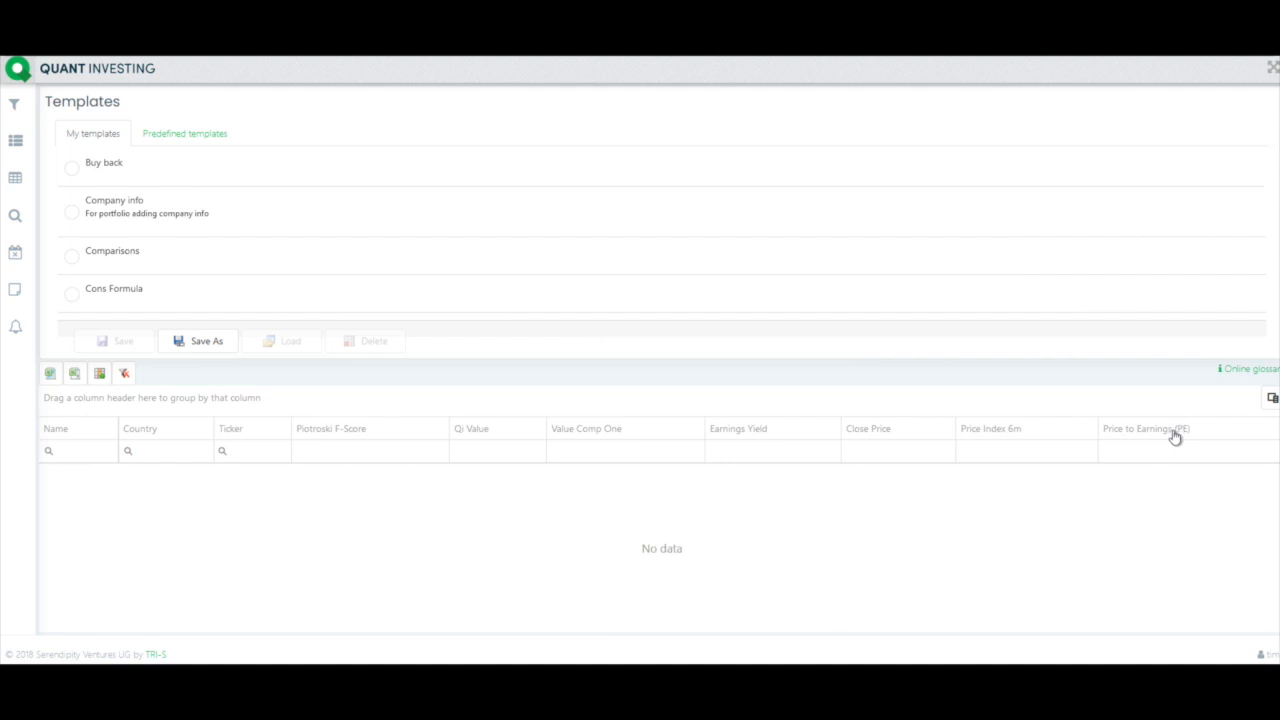
mouse_move(1168, 436)
mouse_down()
mouse_move(320, 405)
mouse_move(292, 442)
mouse_up()
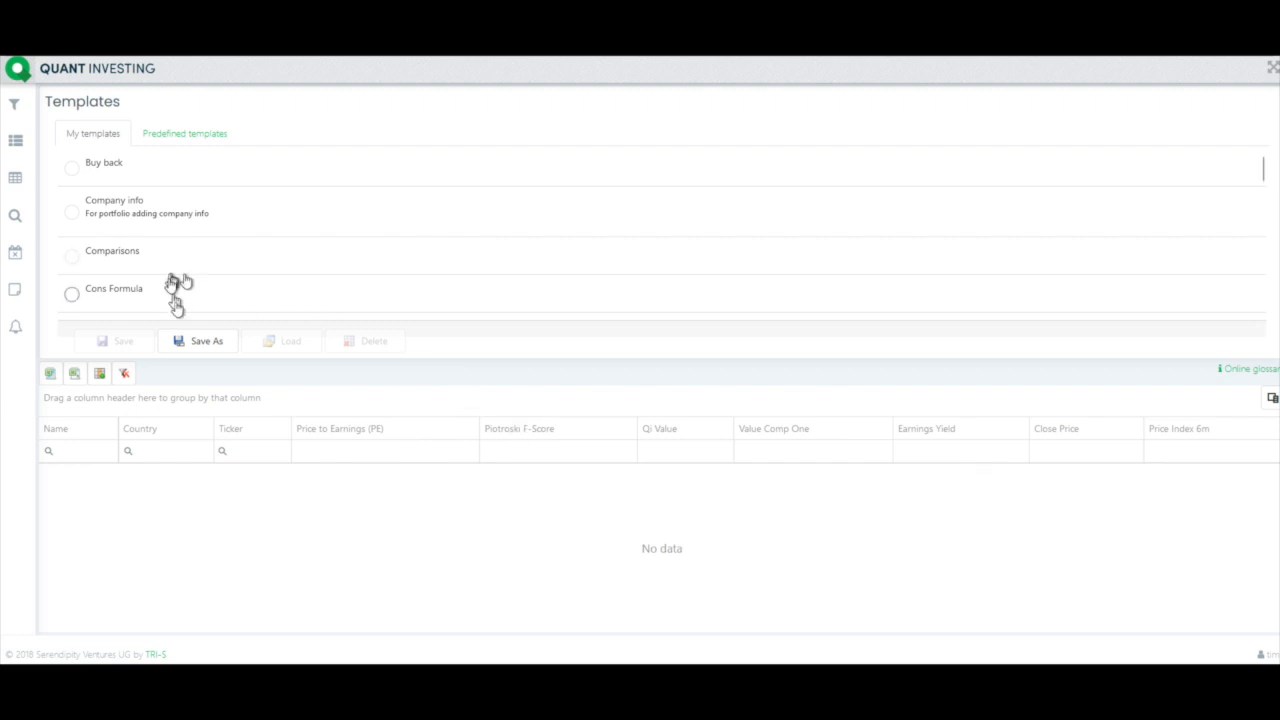
- Save the column layout as a new template named "Test 1" with the remark "For use with value screens"
click(192, 341)
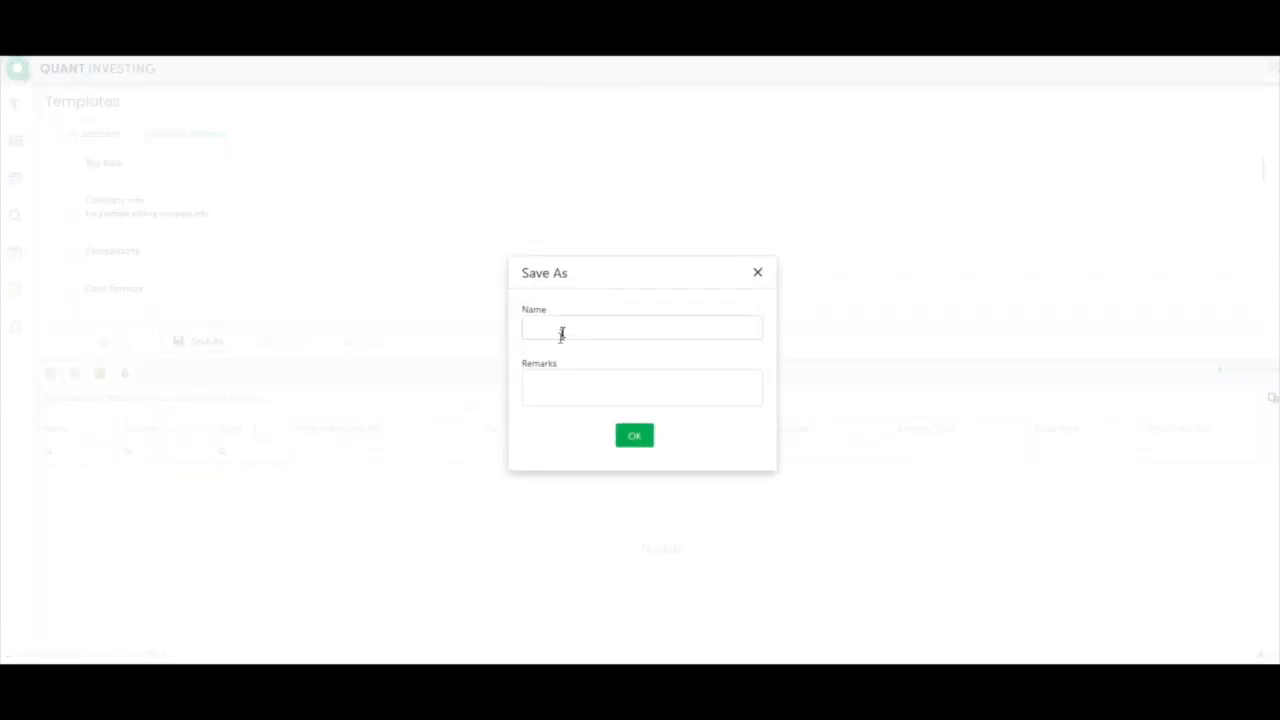
click(568, 323)
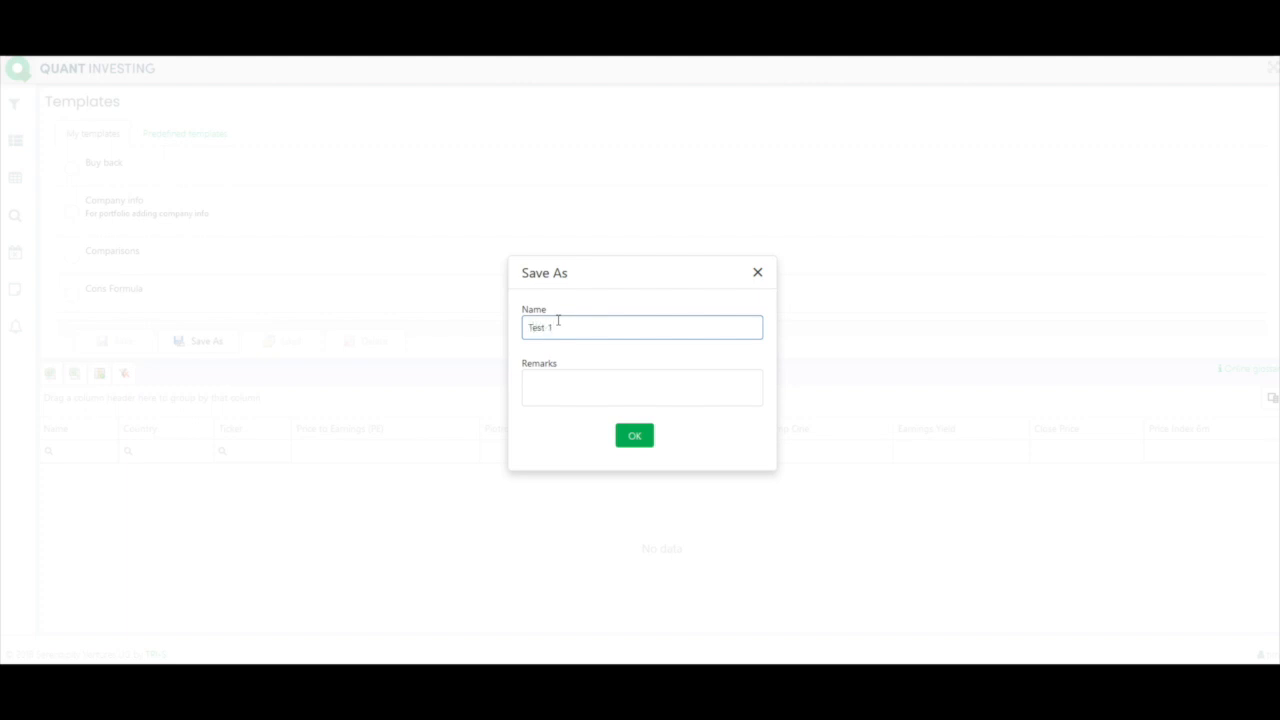
key(Tab)
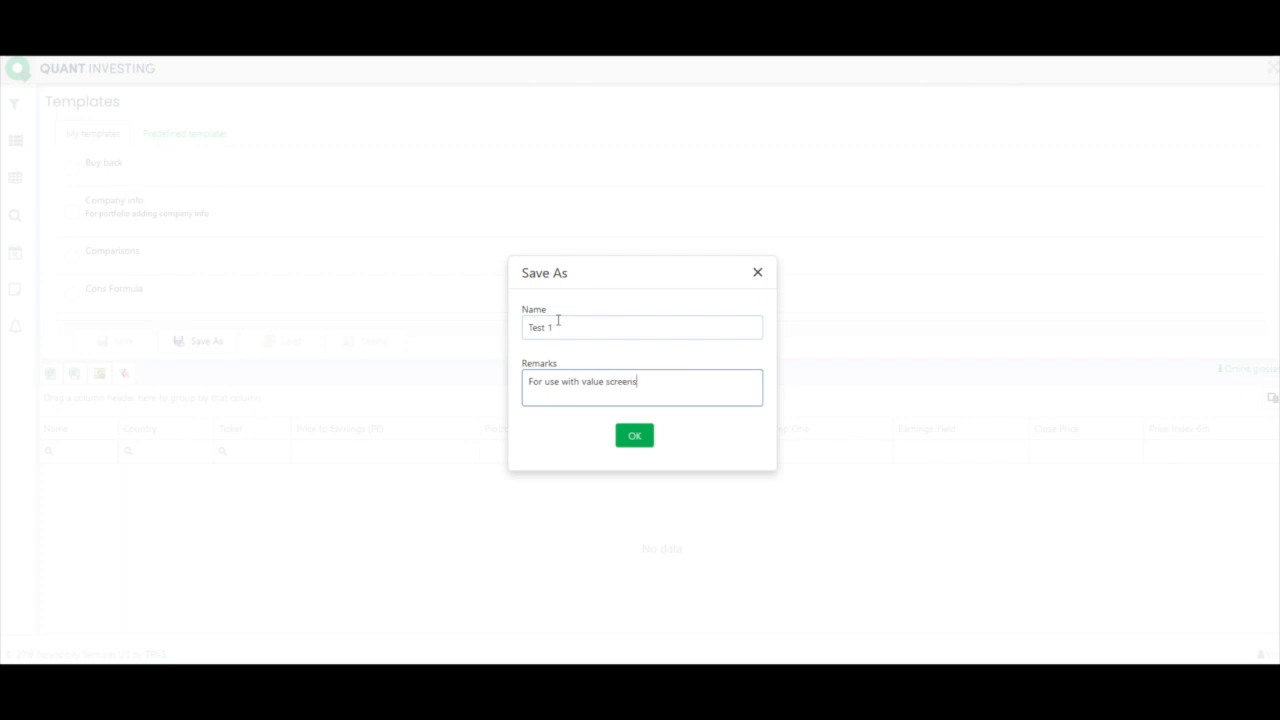
click(634, 435)
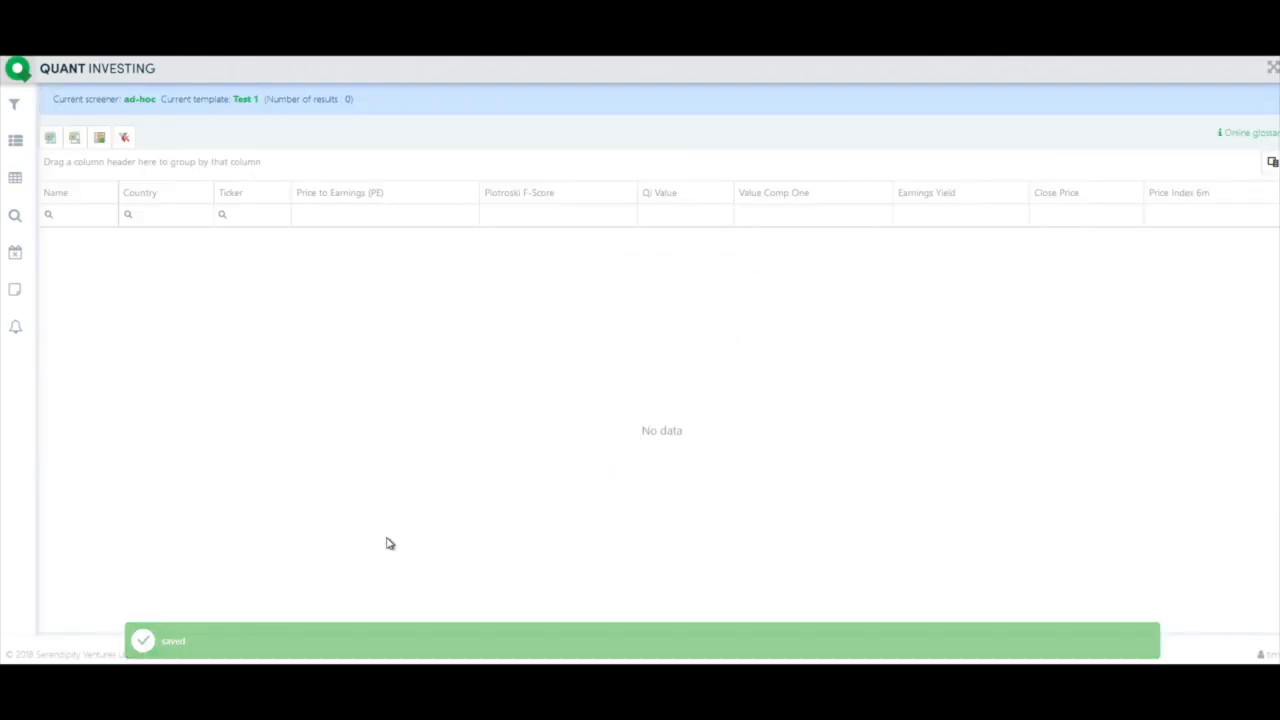
- Find the Test 1 template among the personal templates and load it into the results table
click(12, 178)
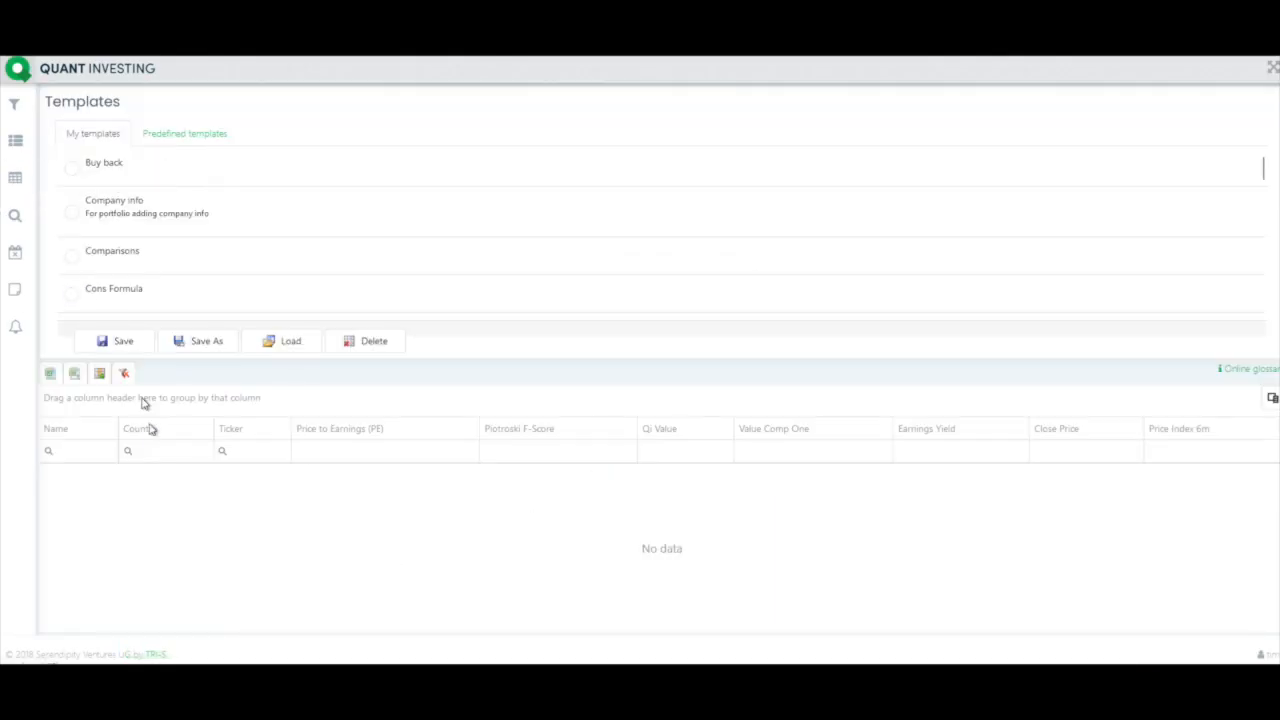
click(270, 345)
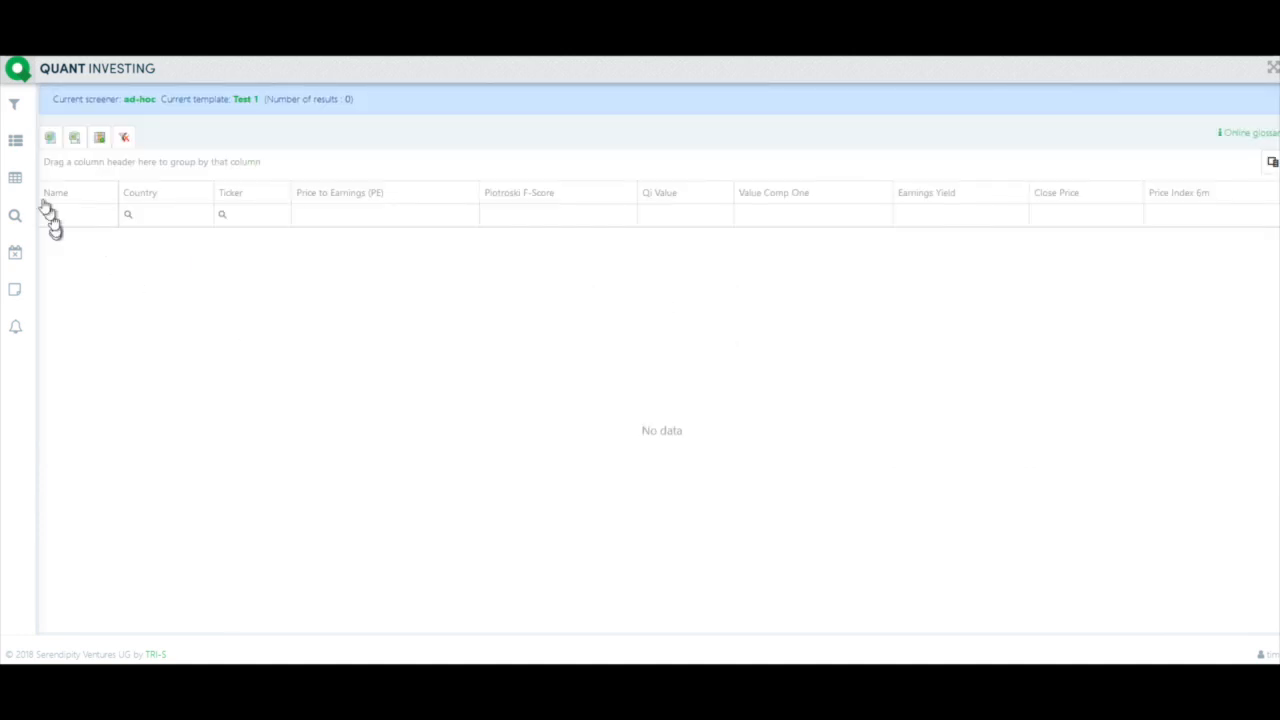
click(16, 180)
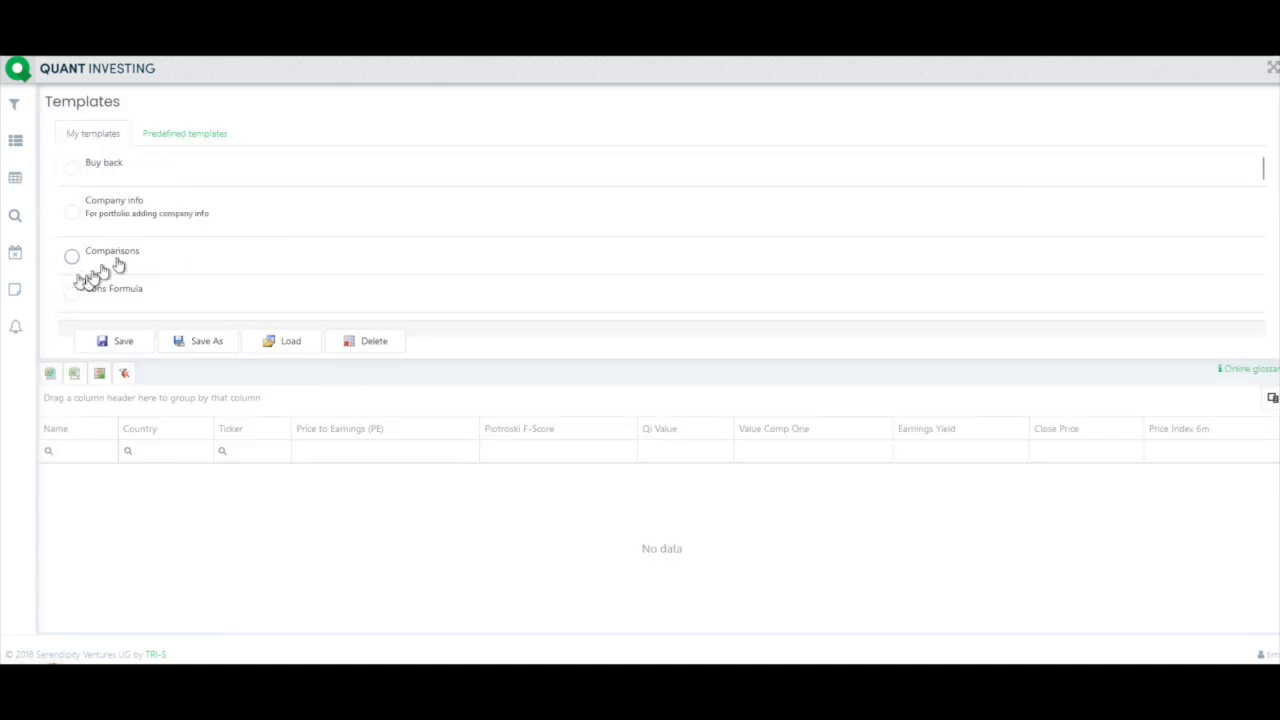
scroll(258, 252, down, 5)
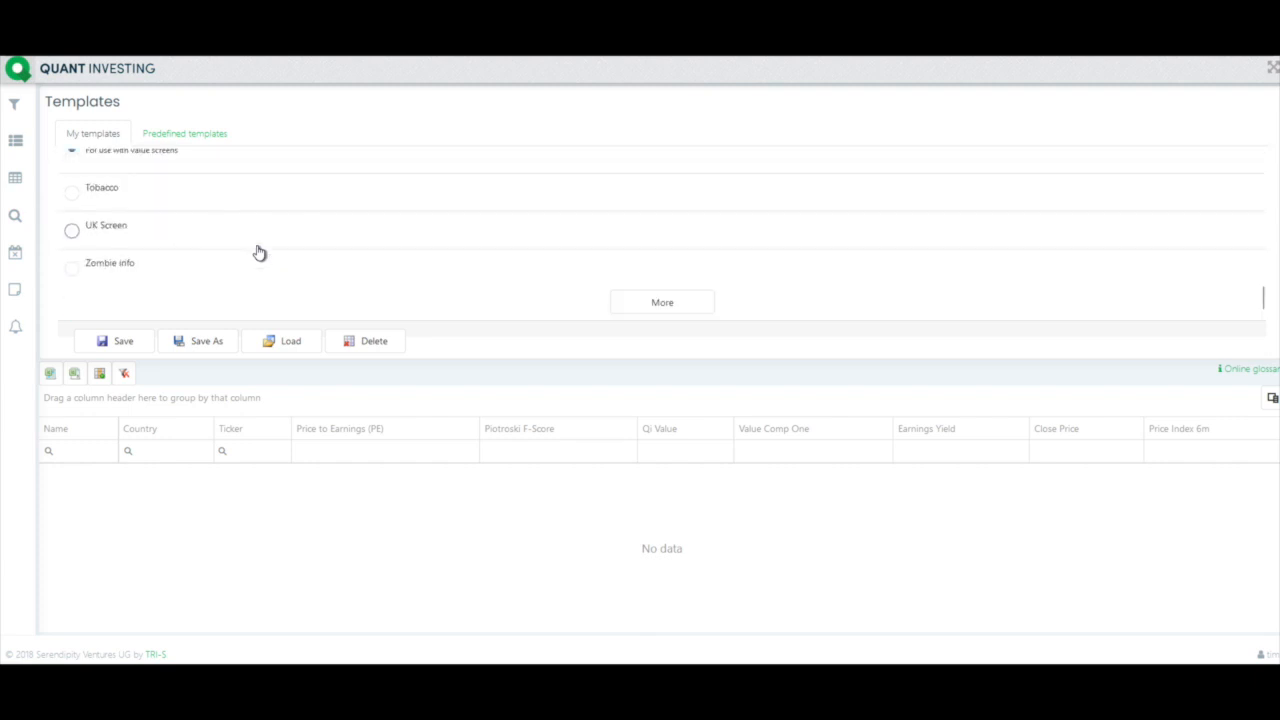
scroll(258, 252, up, 2)
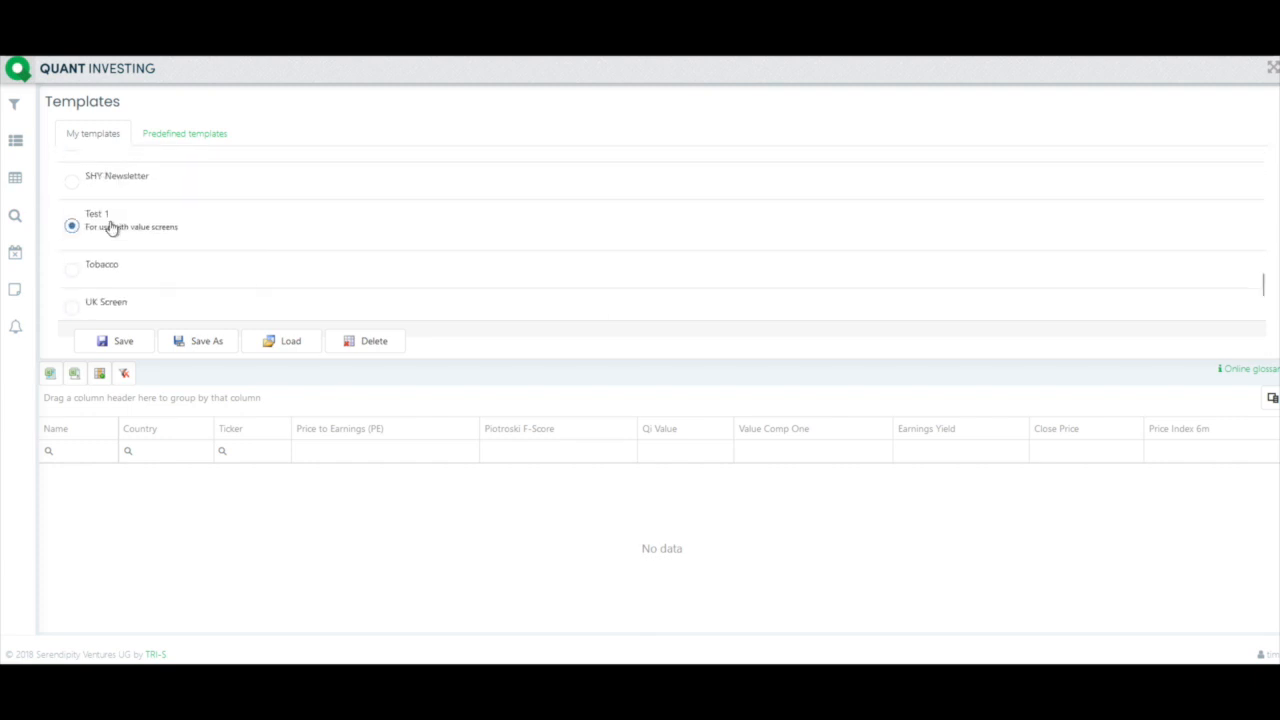
click(277, 344)
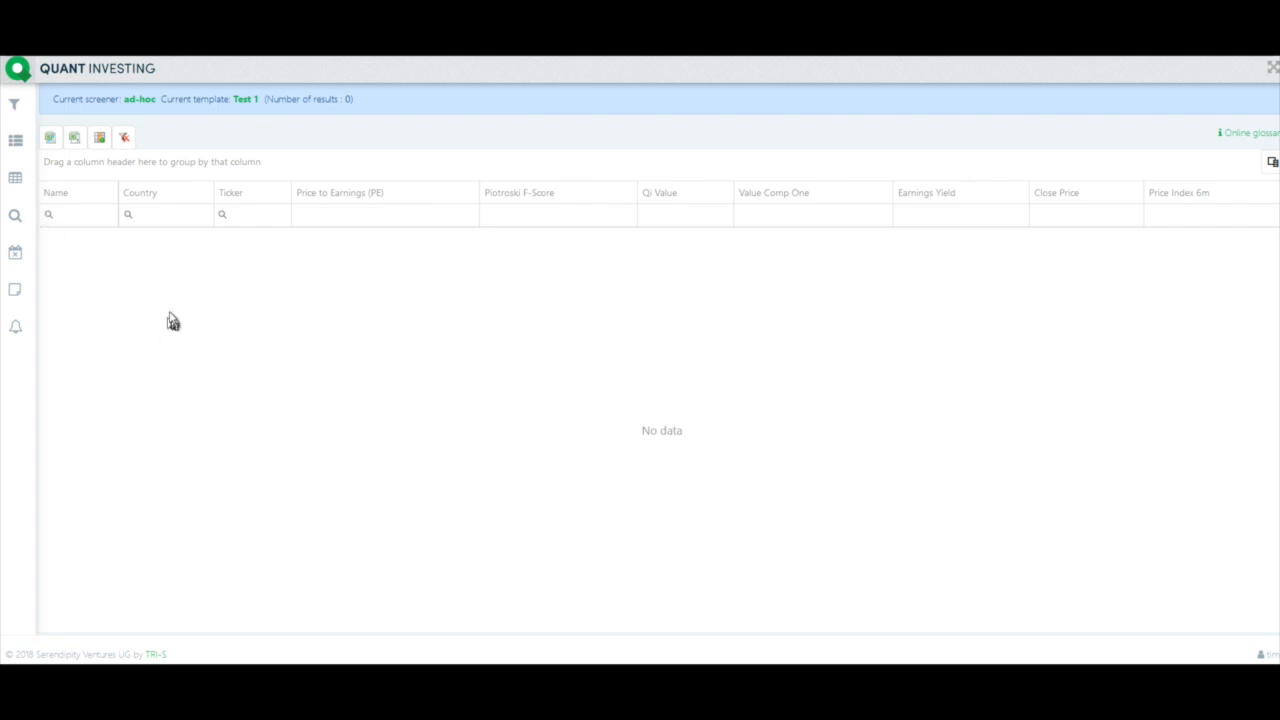
- In the screener settings, choose Test 1 as the template to load with the screener
click(12, 105)
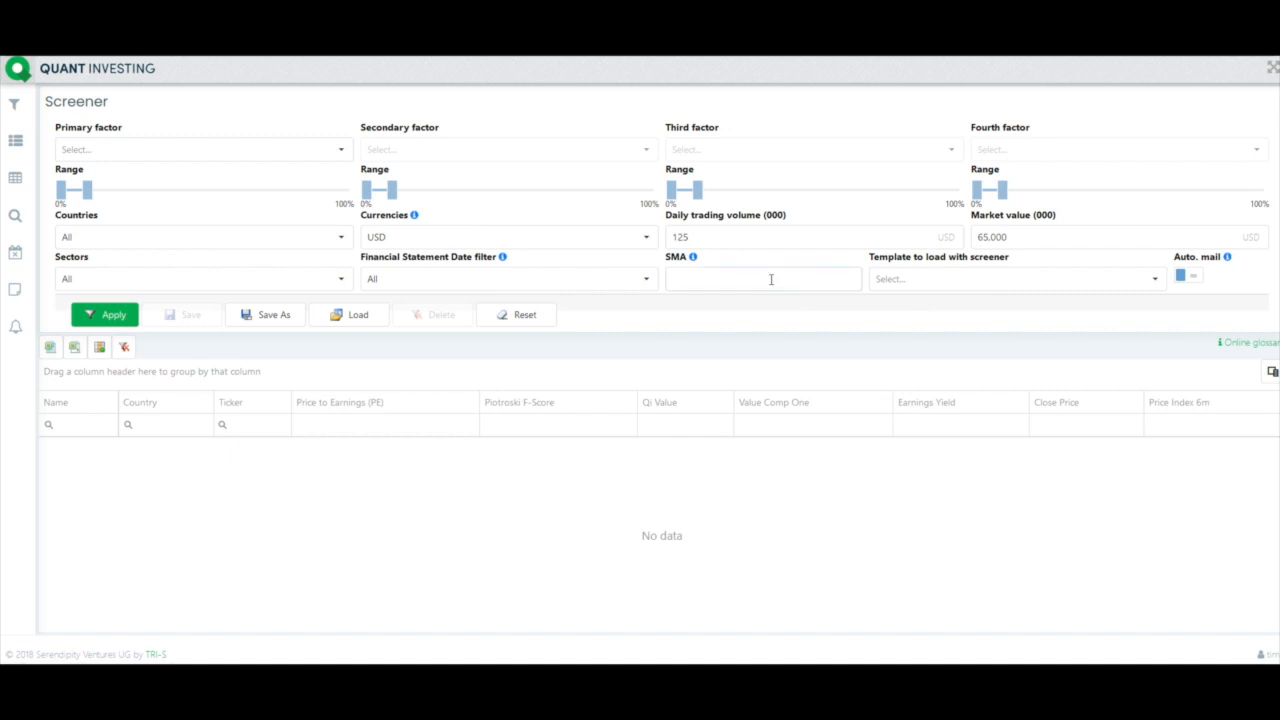
click(1010, 289)
scroll(1010, 381, down, 2)
scroll(1008, 381, down, 3)
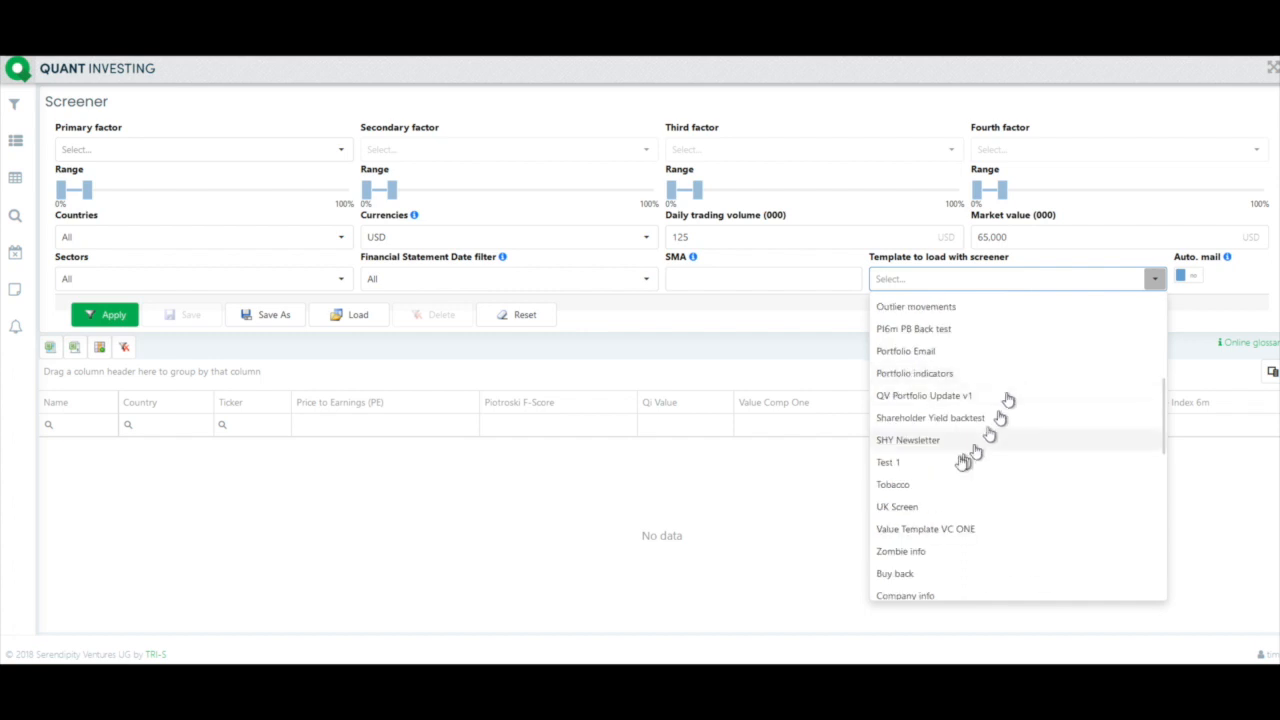
click(886, 465)
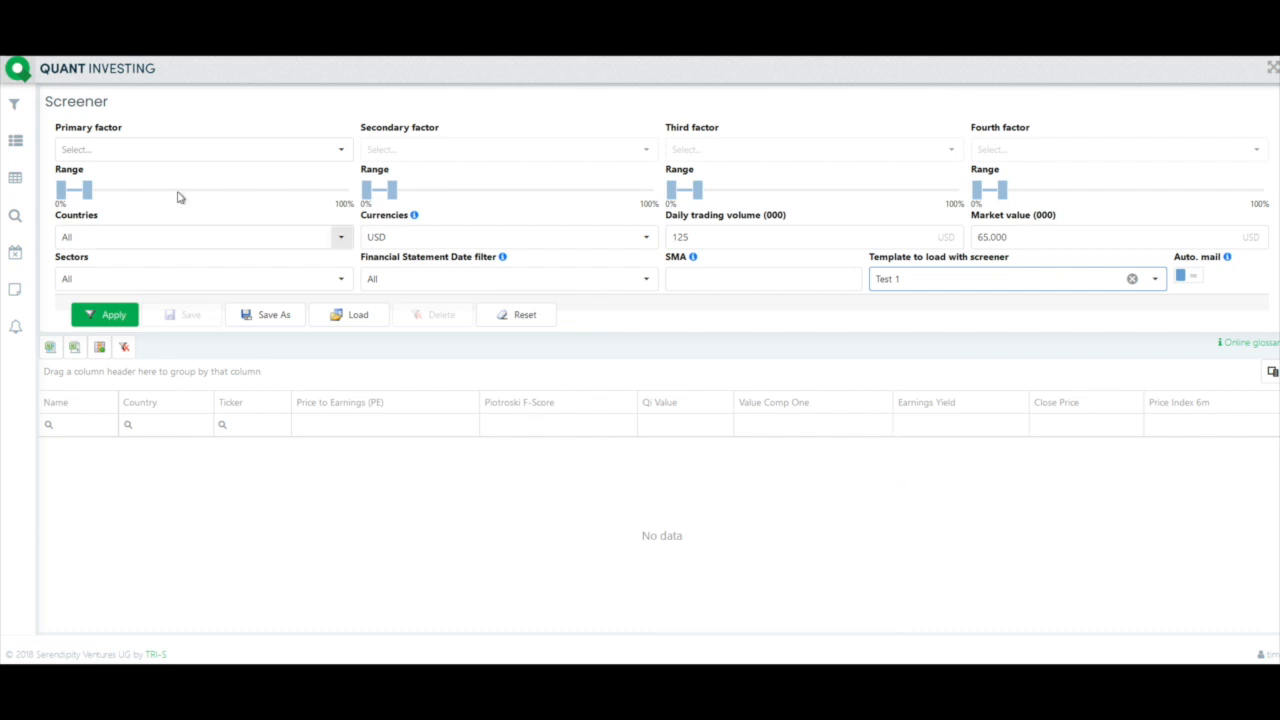
- Return to the saved templates and load the Test 1 template again
click(15, 180)
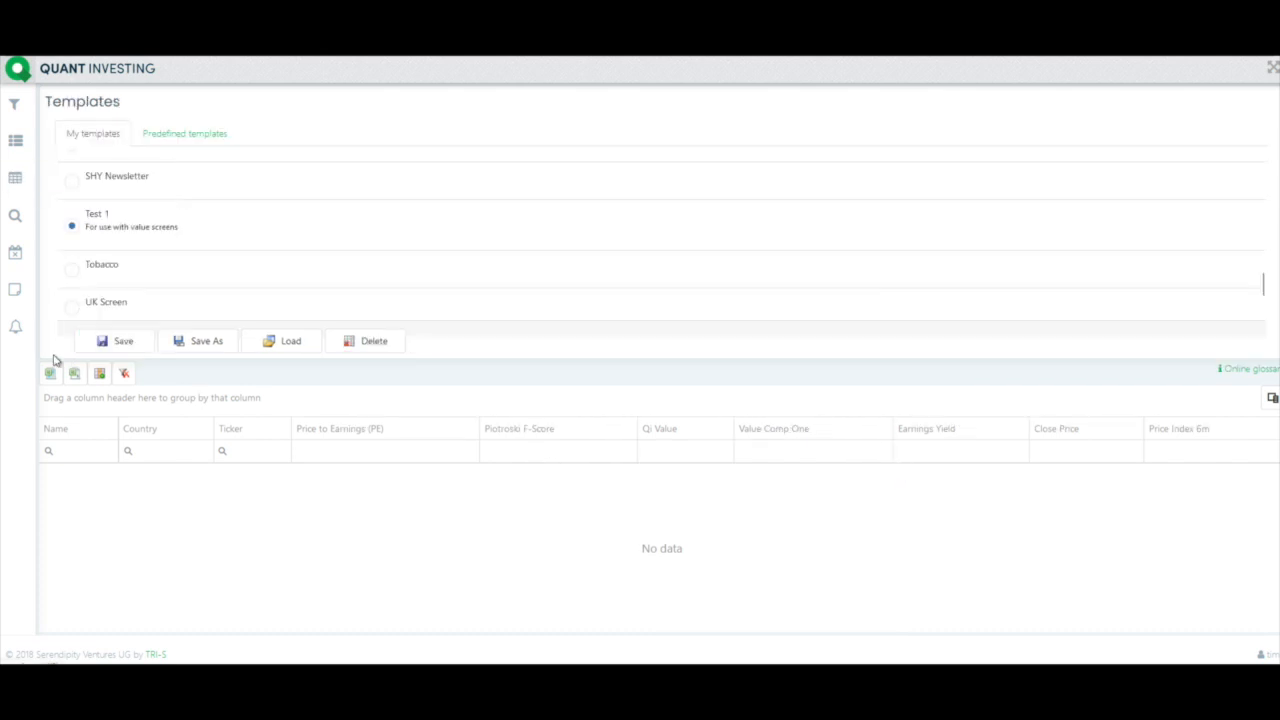
click(285, 341)
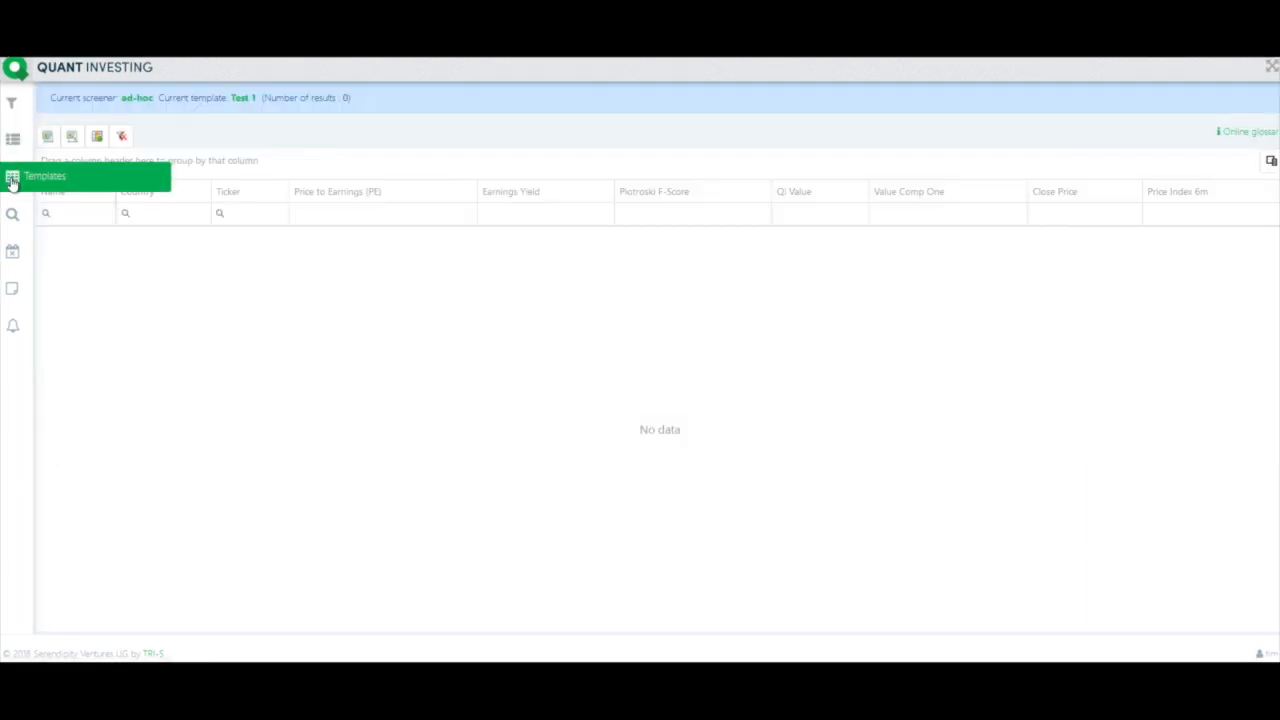
click(12, 180)
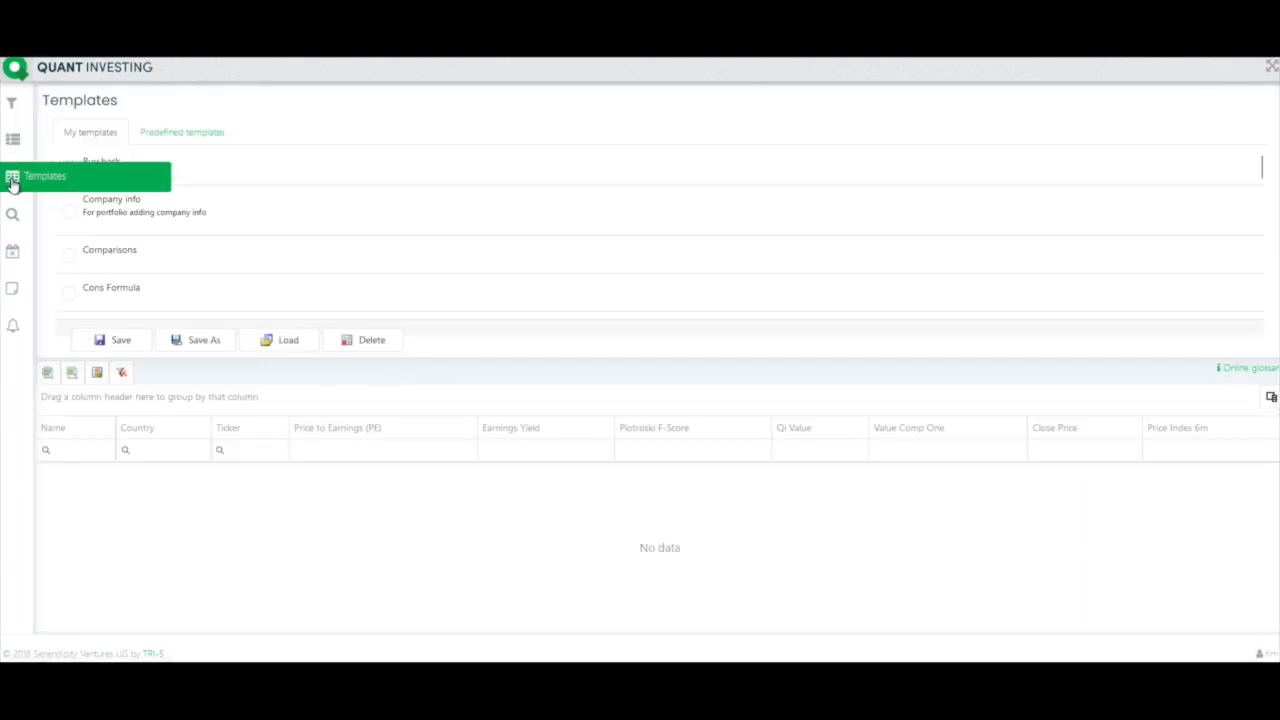
scroll(251, 240, down, 3)
scroll(251, 240, down, 10)
scroll(251, 240, down, 2)
click(278, 342)
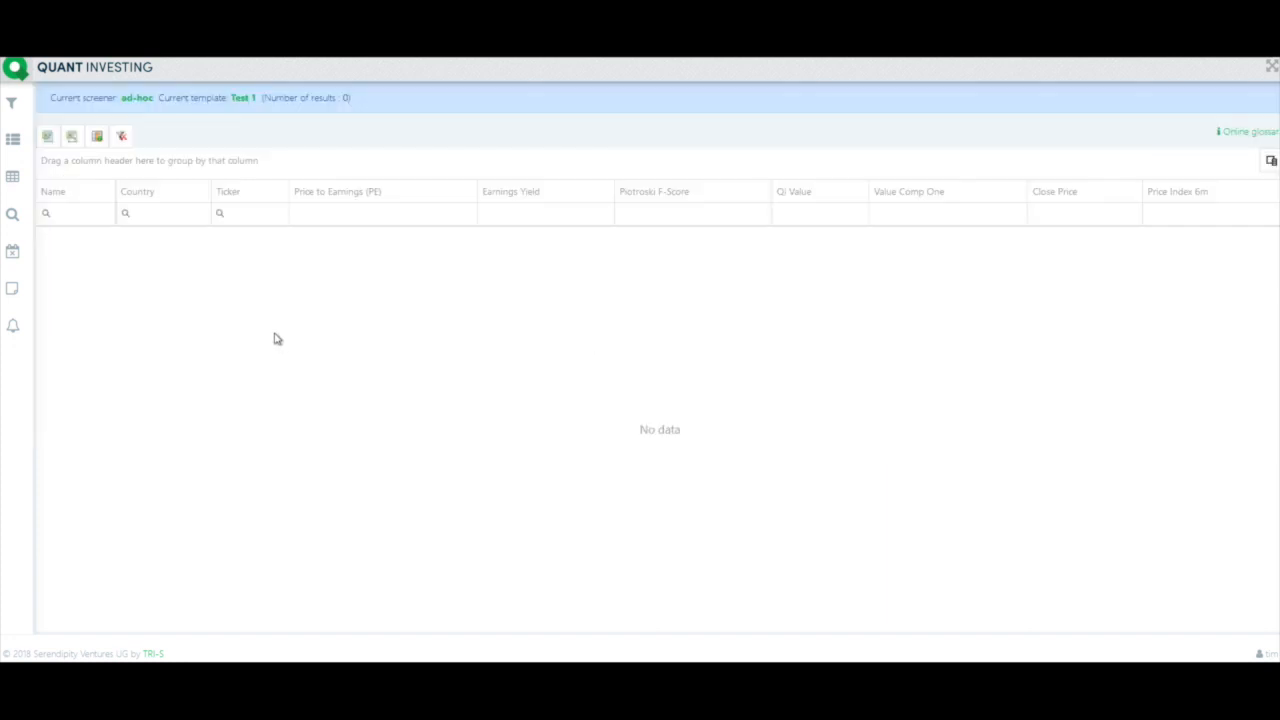
- Add the MF Rank valuation column directly after Ticker and save the changed layout to the existing Test 1 template
click(10, 179)
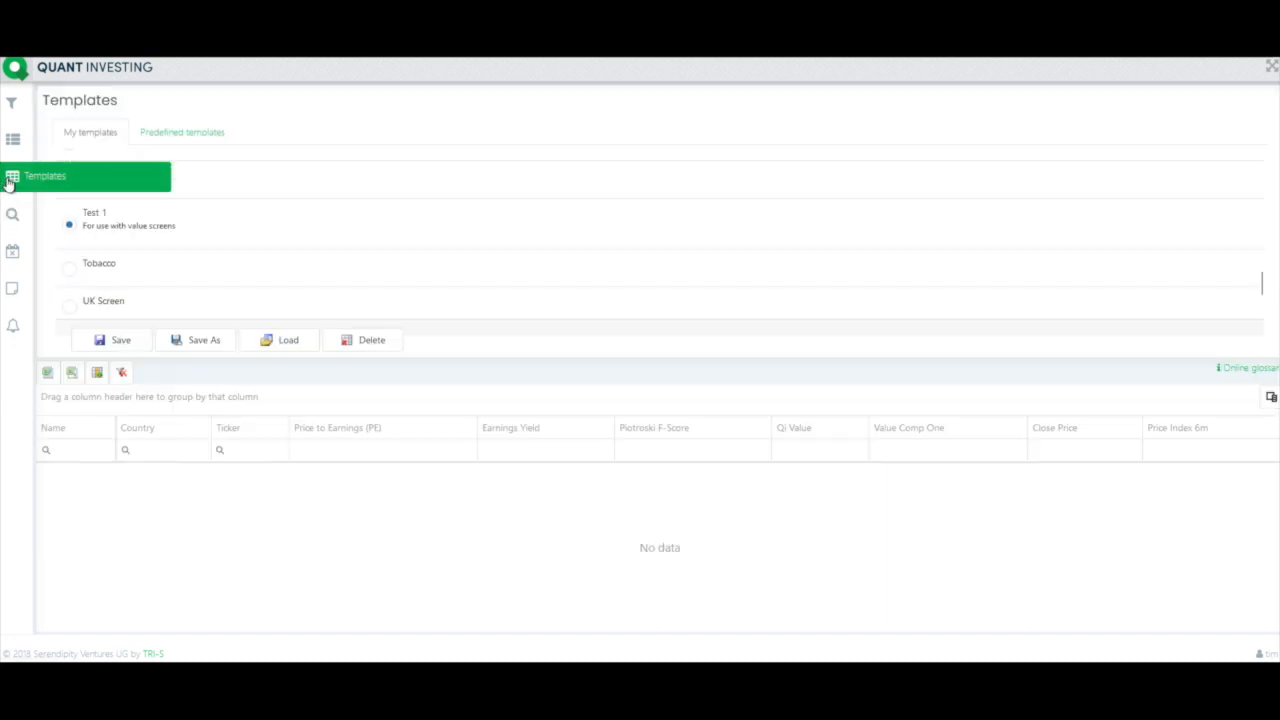
click(99, 373)
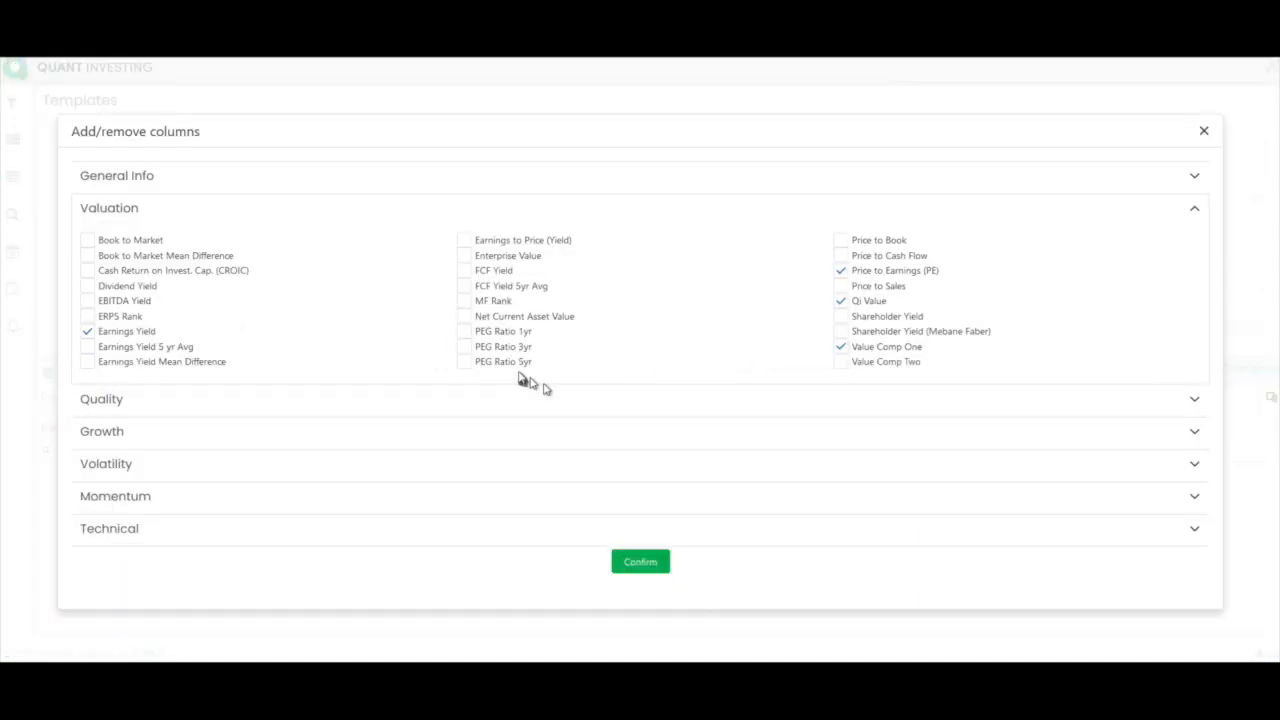
click(464, 301)
click(634, 565)
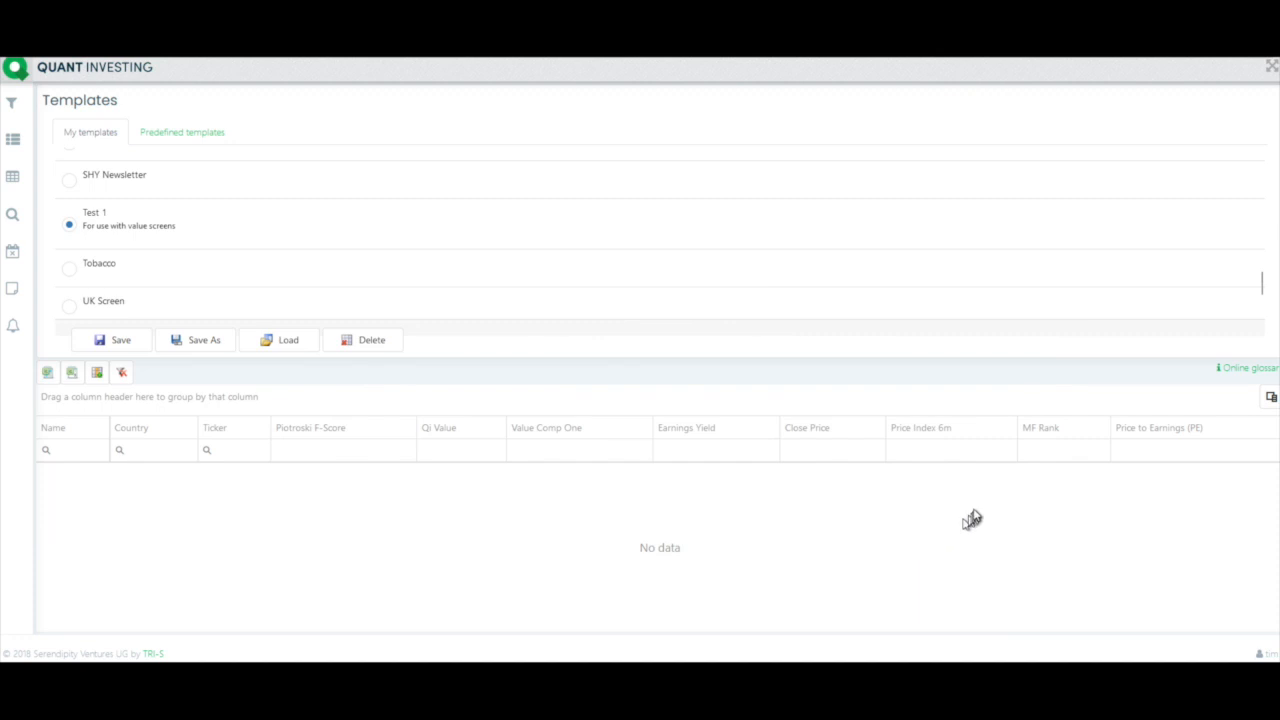
drag(1073, 429, 298, 446)
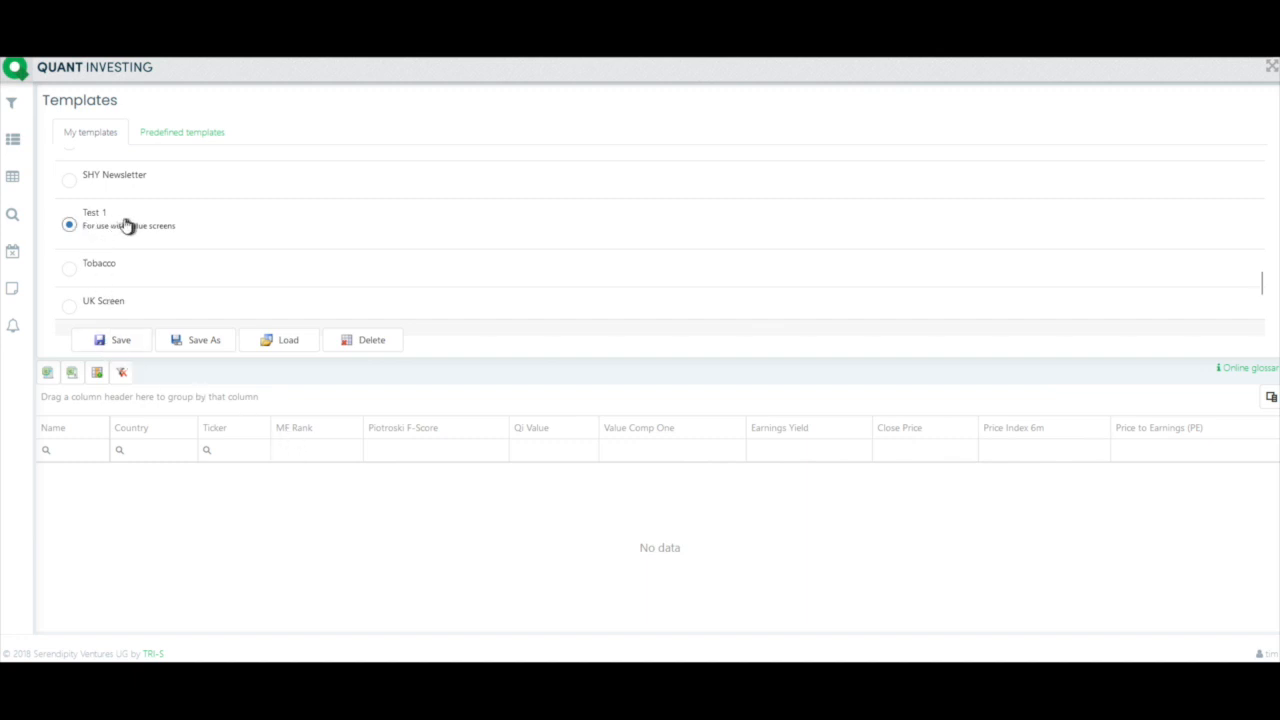
click(122, 341)
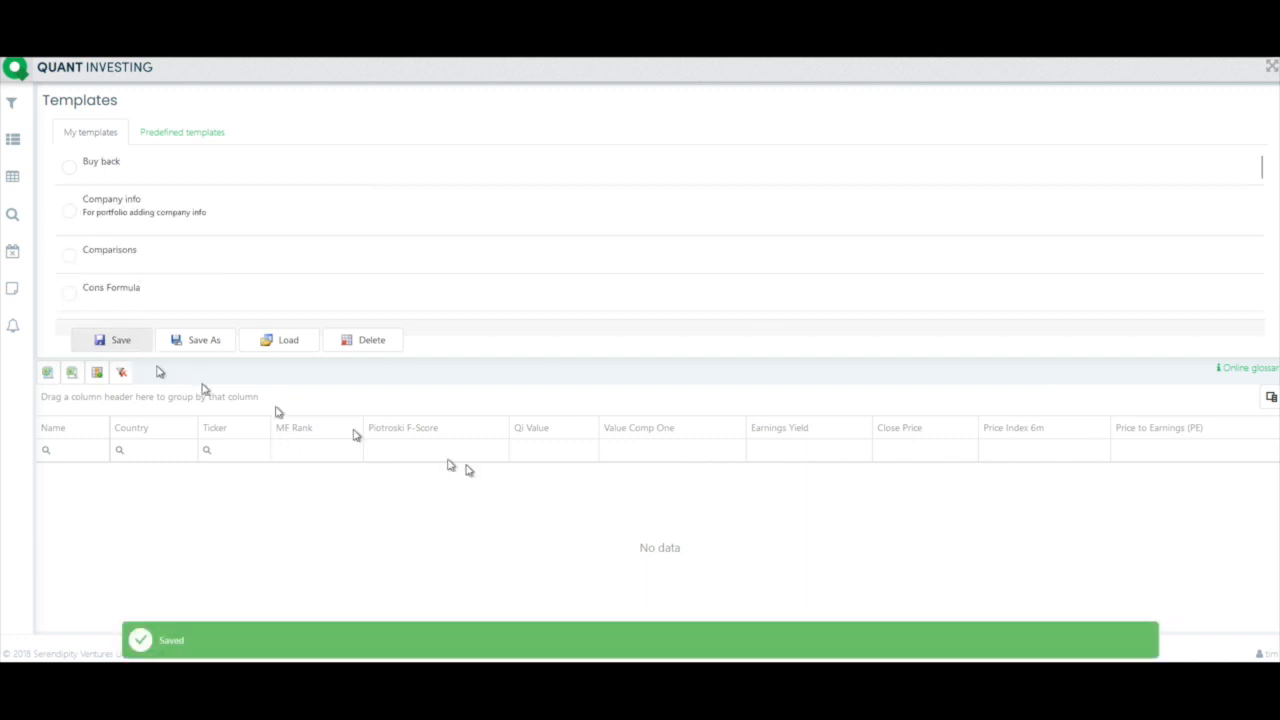